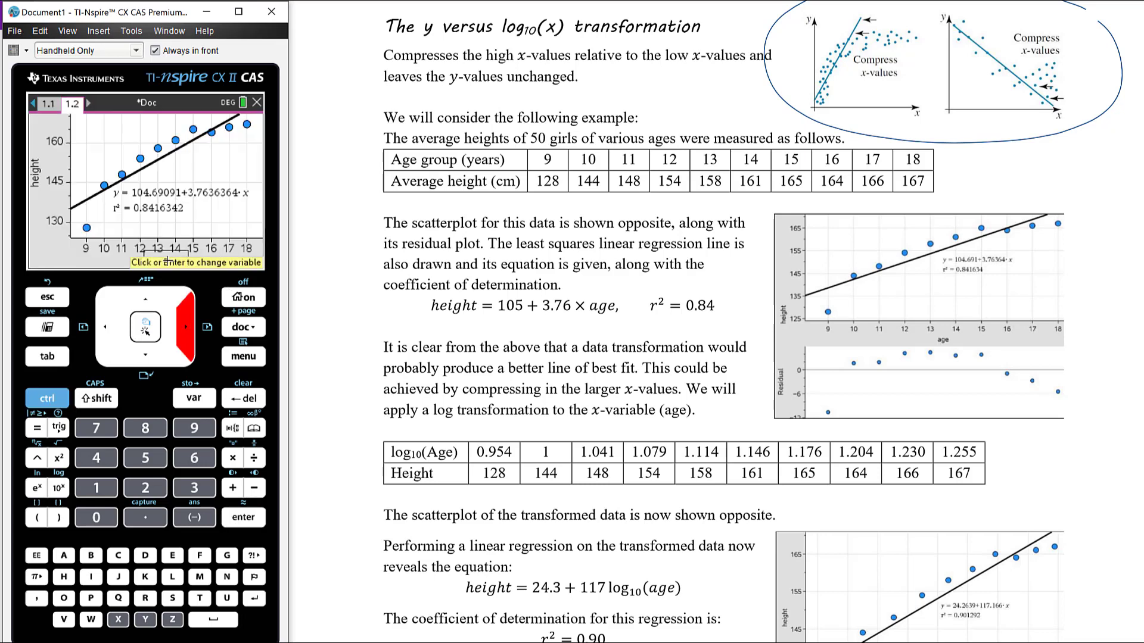
# Replot height against logage, giving y = 24.26394 + 117.16647x with r² = 0.90129249.
pyautogui.click(170, 260)
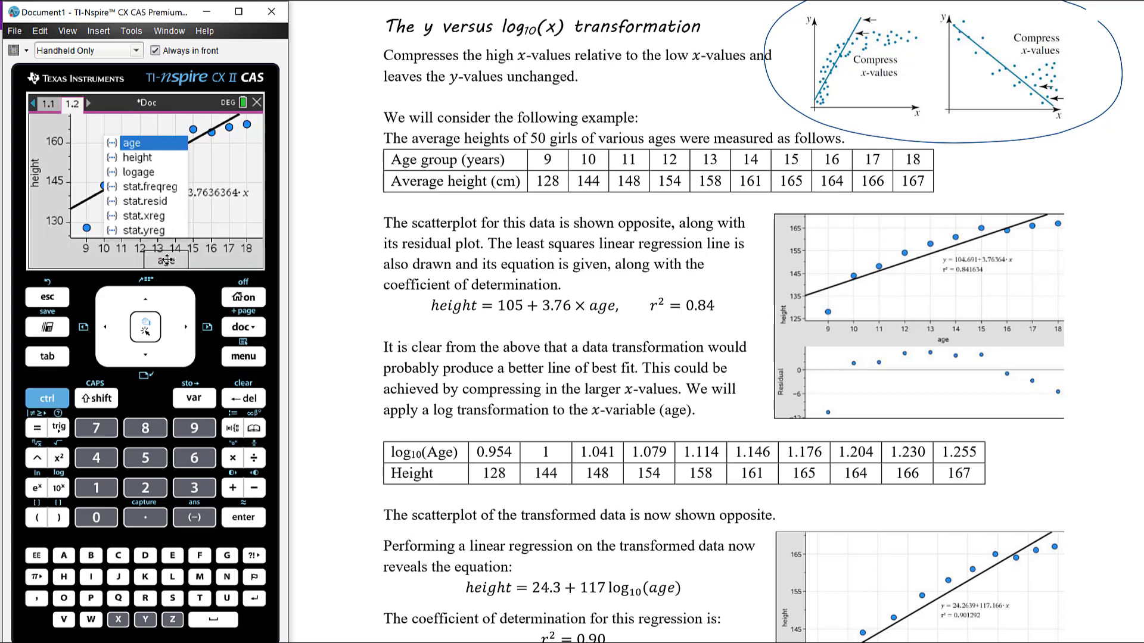
pyautogui.click(152, 172)
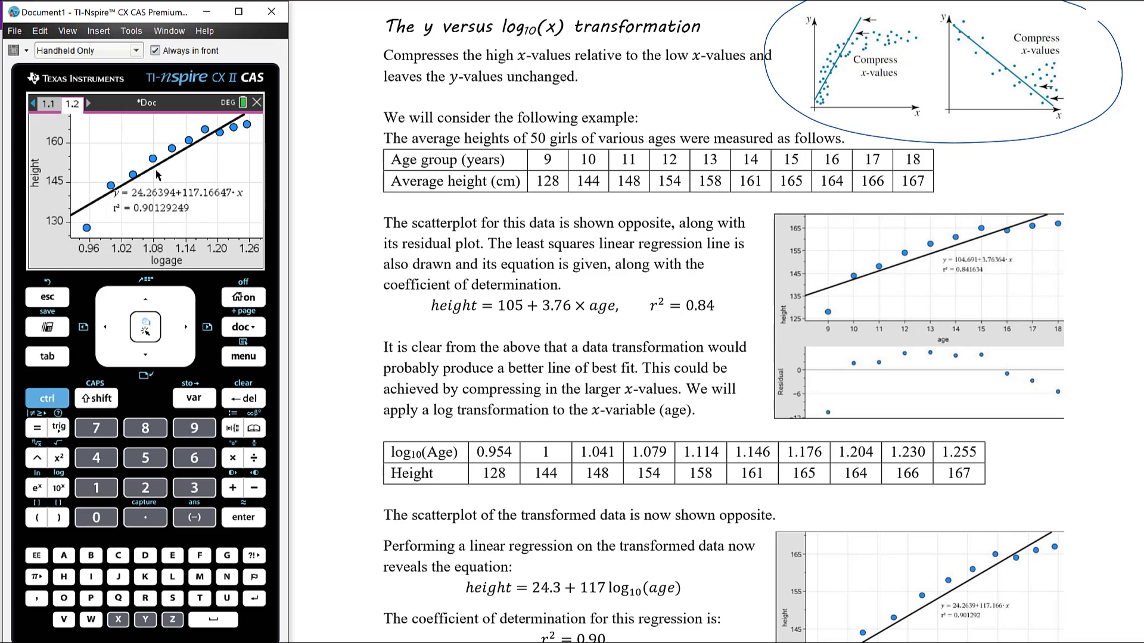
pyautogui.scroll(-3, 723, 322)
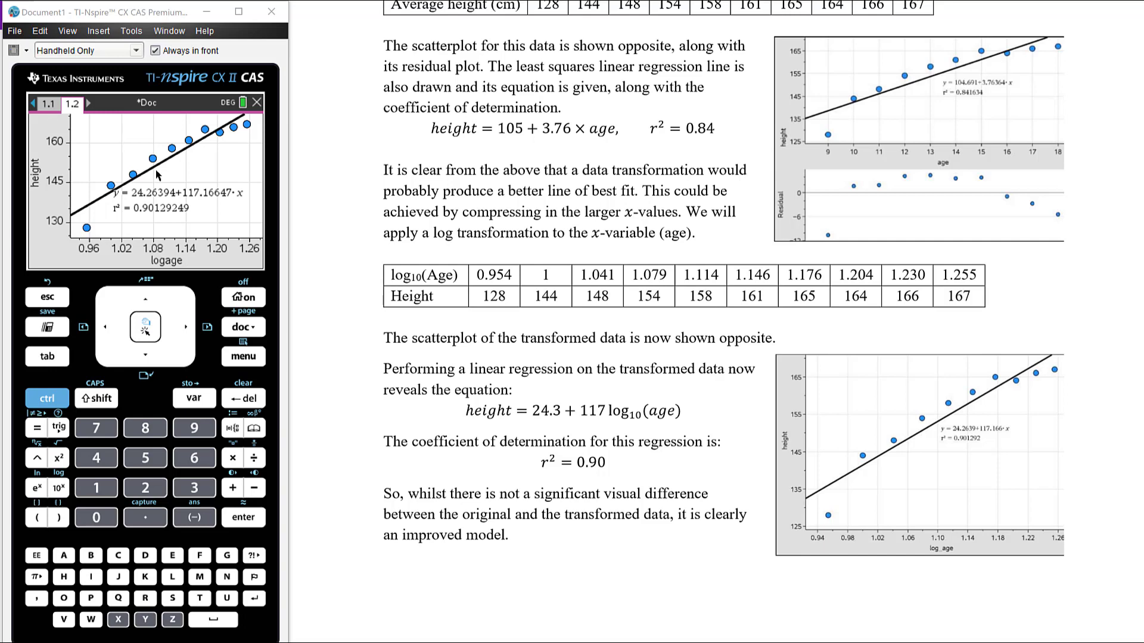
# Circle the transformed regression equation on the worksheet and bring Example 1(i) into view.
pyautogui.moveTo(697, 405)
pyautogui.mouseDown()
pyautogui.moveTo(451, 396)
pyautogui.moveTo(453, 423)
pyautogui.moveTo(587, 424)
pyautogui.moveTo(703, 408)
pyautogui.mouseUp()
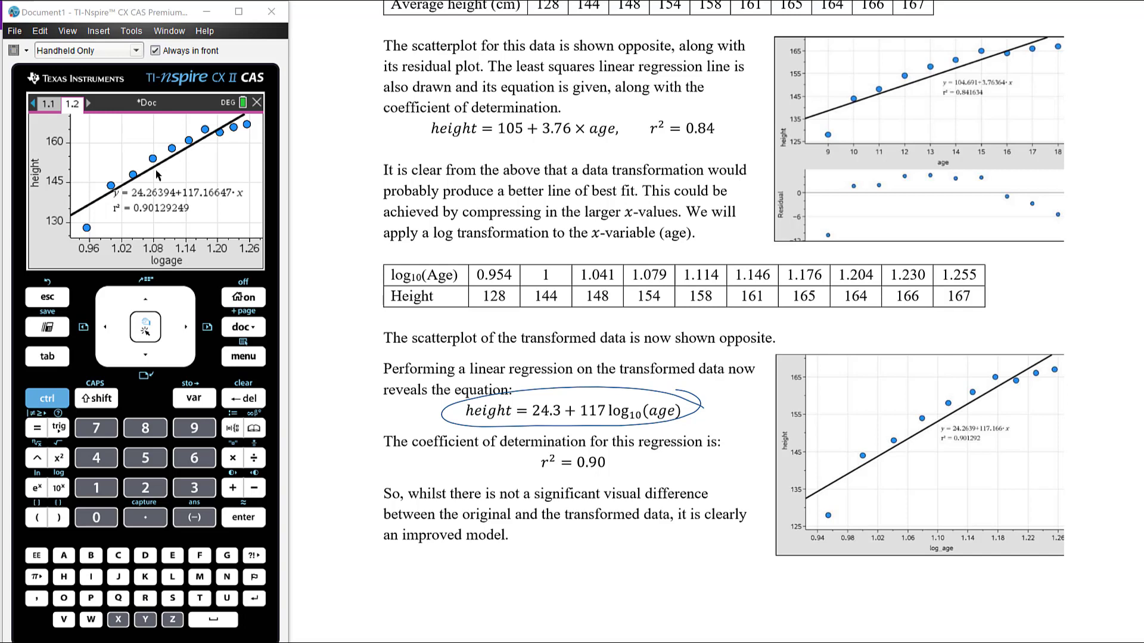
pyautogui.scroll(-3, 724, 279)
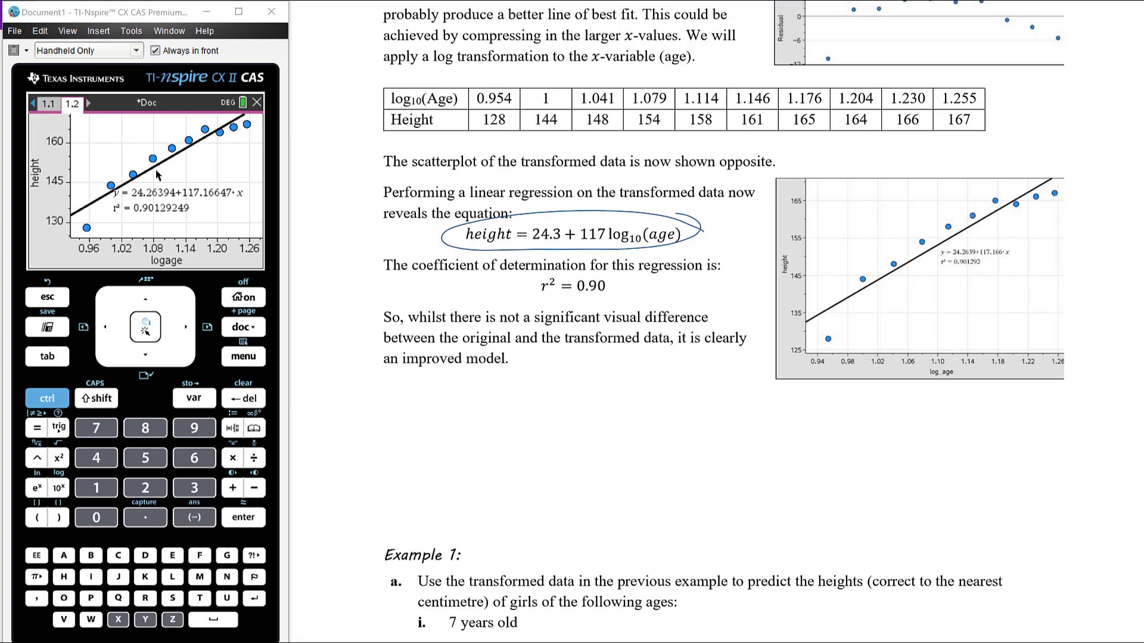
pyautogui.scroll(-5, 763, 315)
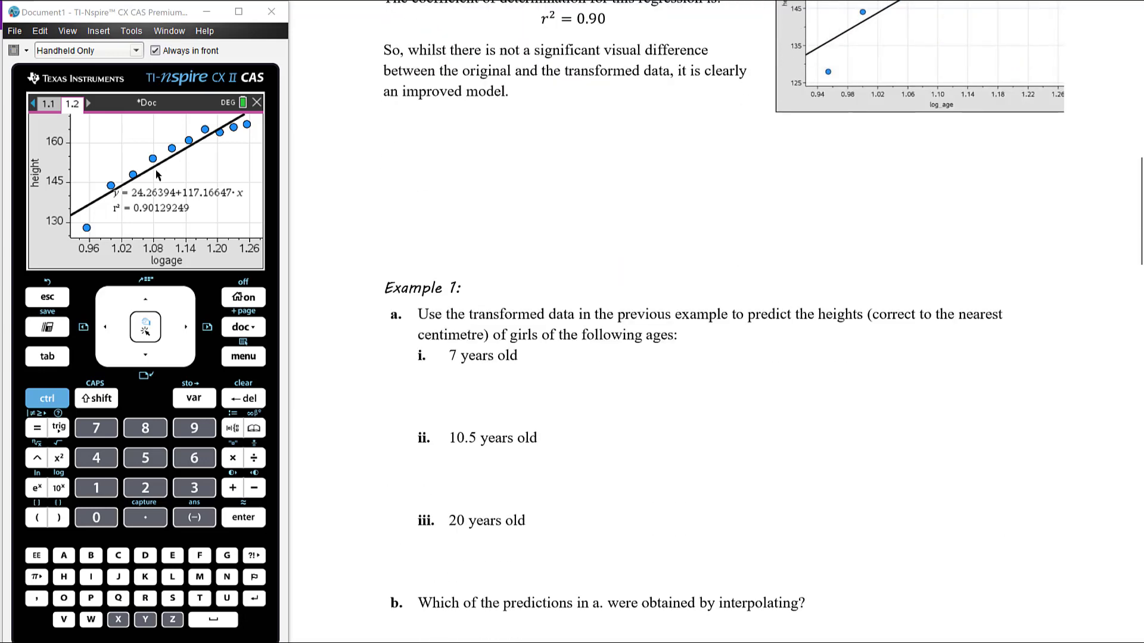
pyautogui.scroll(-3, 724, 307)
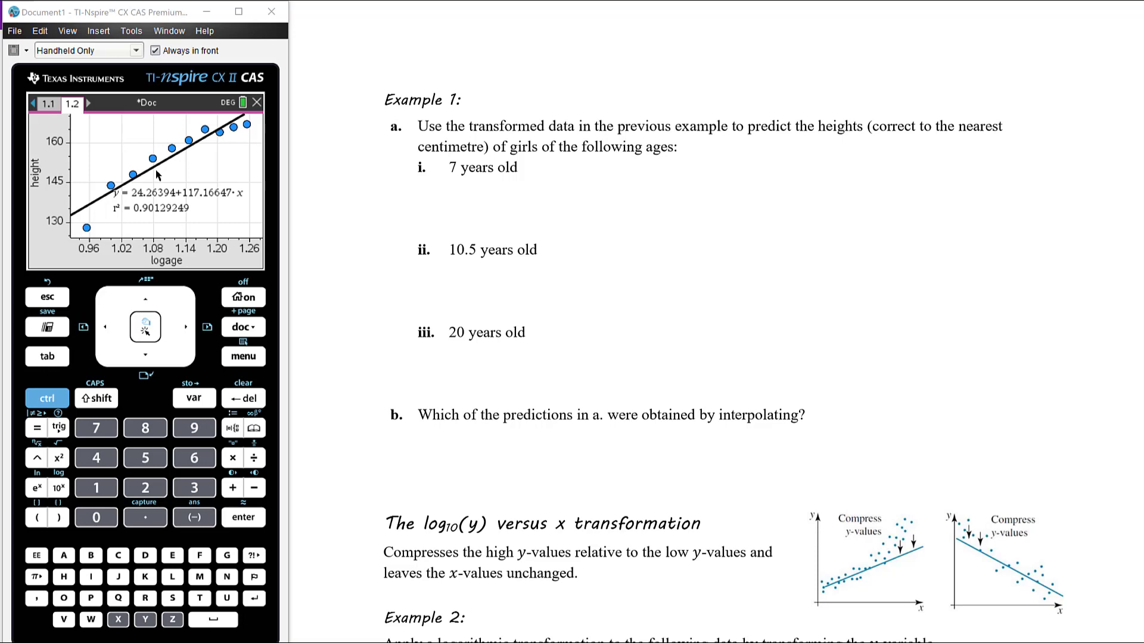
pyautogui.scroll(5, 724, 322)
pyautogui.scroll(1, 724, 305)
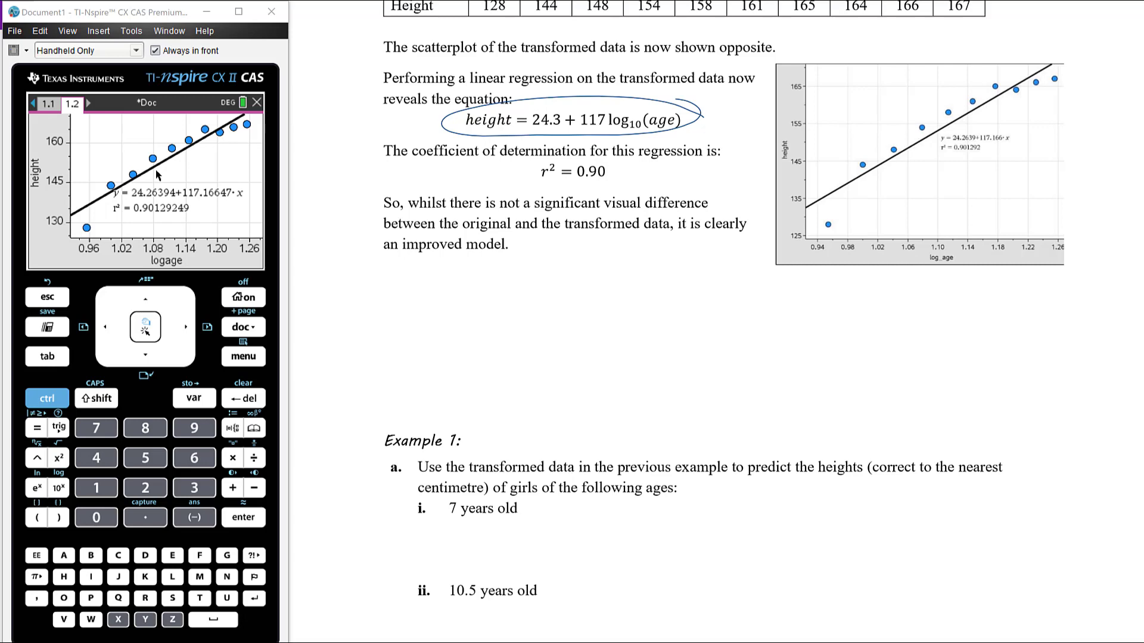
pyautogui.scroll(-2, 763, 322)
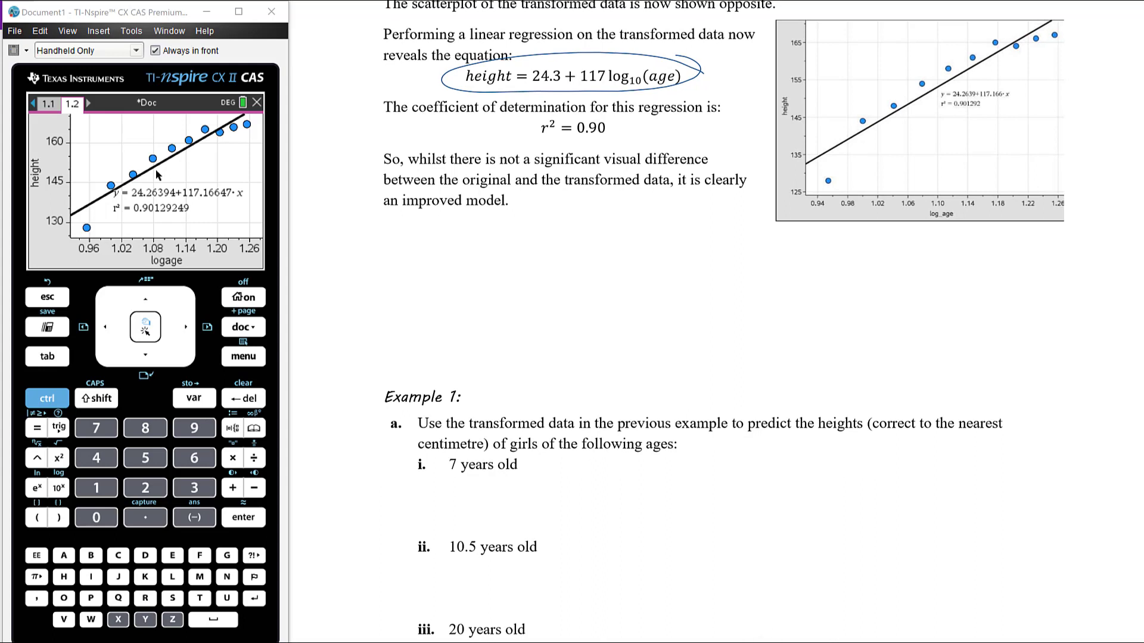
# Handwrite height = 24.3 + 117 × log10(7) ≈ beside the 7-year question.
pyautogui.moveTo(562, 467)
pyautogui.mouseDown()
pyautogui.moveTo(575, 484)
pyautogui.moveTo(612, 486)
pyautogui.mouseUp()
pyautogui.moveTo(605, 477); pyautogui.dragTo(635, 476)
pyautogui.moveTo(628, 482); pyautogui.dragTo(676, 482)
pyautogui.moveTo(685, 477); pyautogui.dragTo(713, 482)
pyautogui.moveTo(706, 475); pyautogui.dragTo(734, 483)
pyautogui.moveTo(742, 466)
pyautogui.mouseDown()
pyautogui.moveTo(742, 482)
pyautogui.moveTo(786, 483)
pyautogui.mouseUp()
pyautogui.moveTo(797, 475)
pyautogui.mouseDown()
pyautogui.moveTo(800, 496)
pyautogui.moveTo(856, 486)
pyautogui.mouseUp()
pyautogui.moveTo(626, 508); pyautogui.dragTo(643, 513)
# Insert a new Calculator page and start entering 24.3+117·.
pyautogui.click(66, 400)
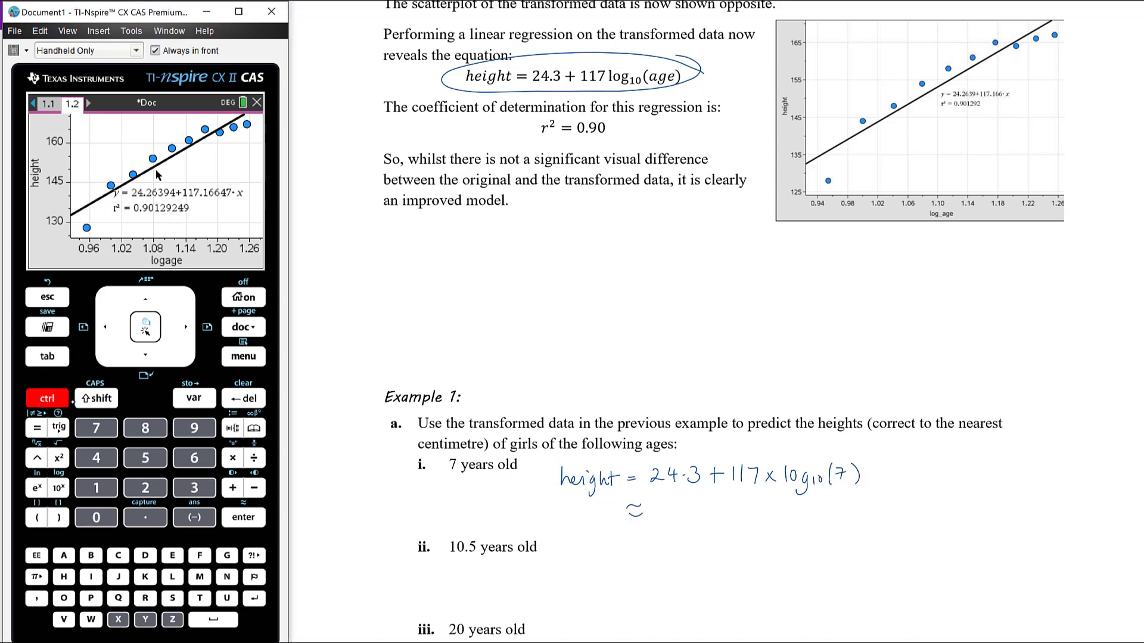
pyautogui.press('i')
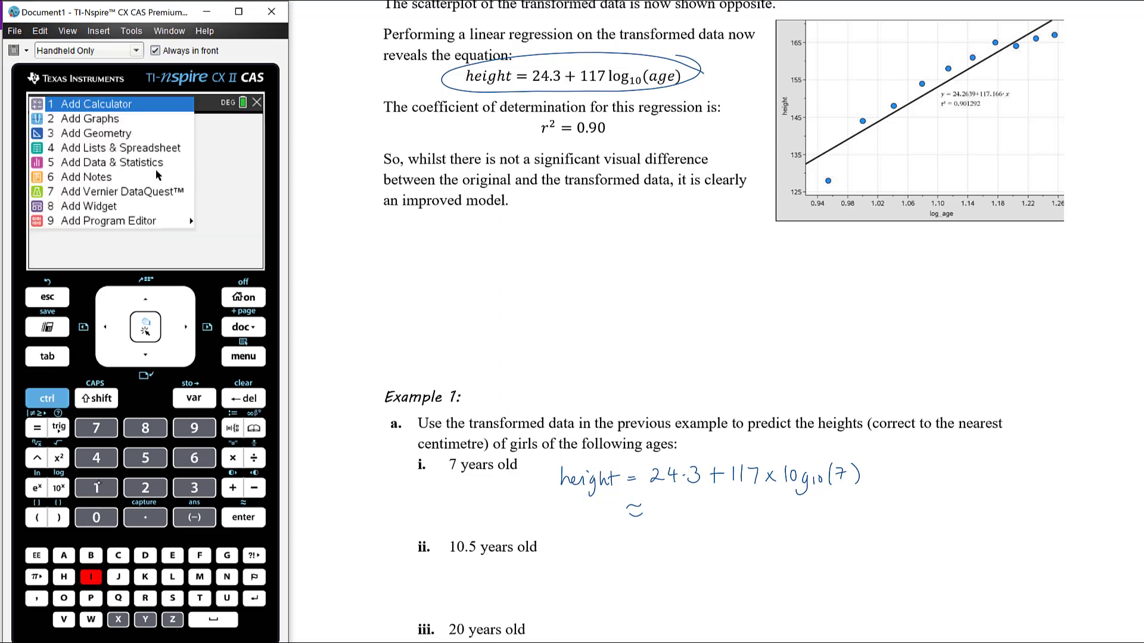
pyautogui.press('1')
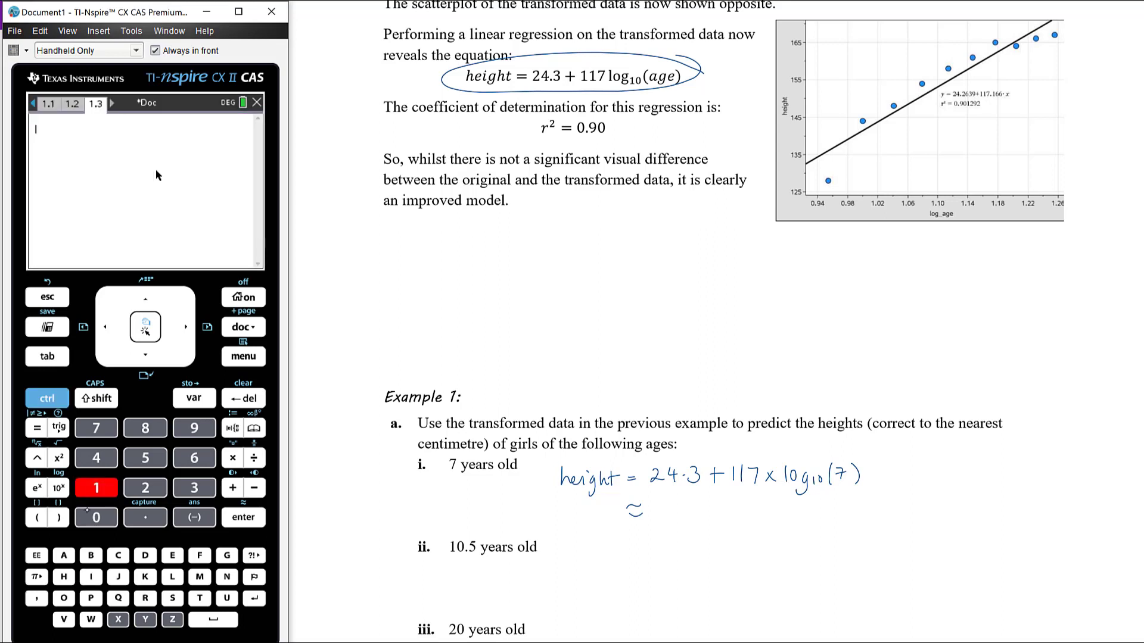
pyautogui.write('24.3')
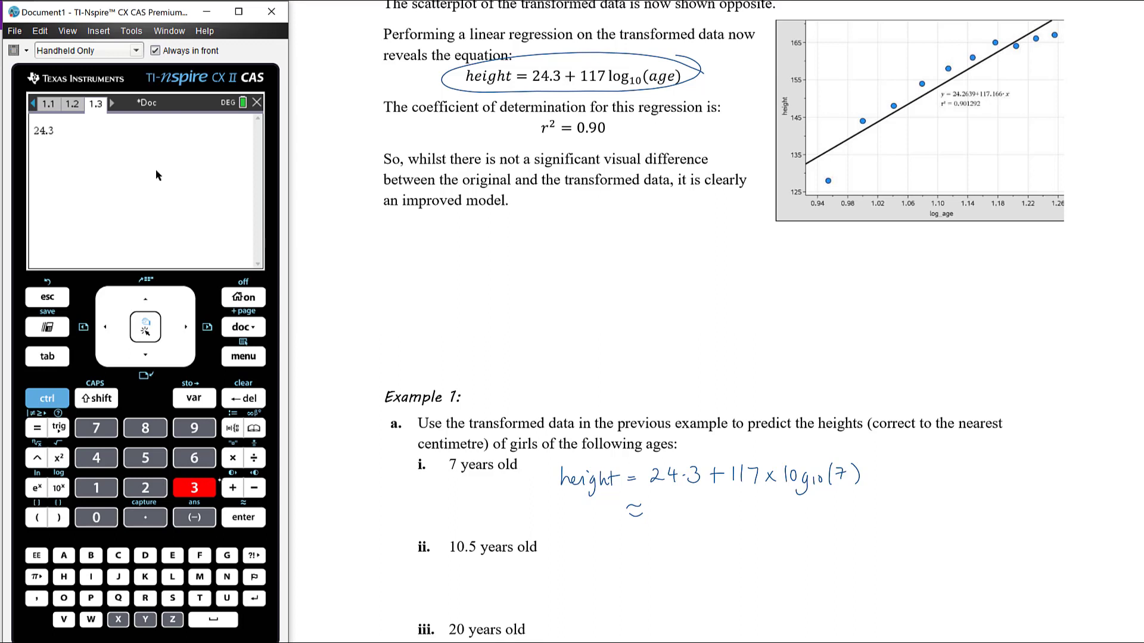
pyautogui.write('+117')
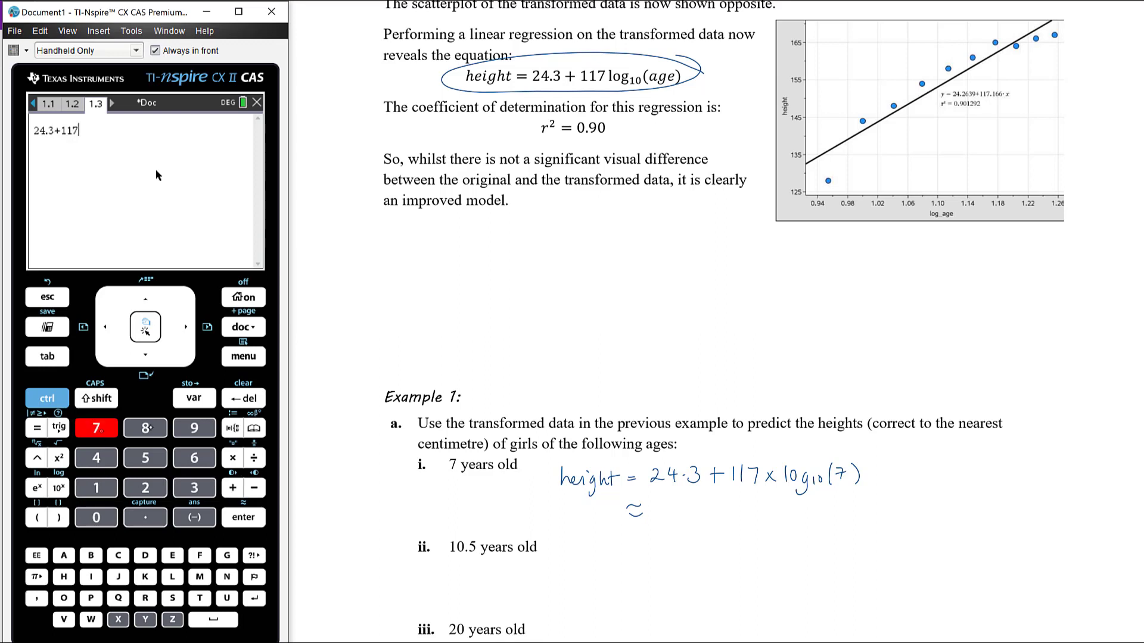
pyautogui.write('*')
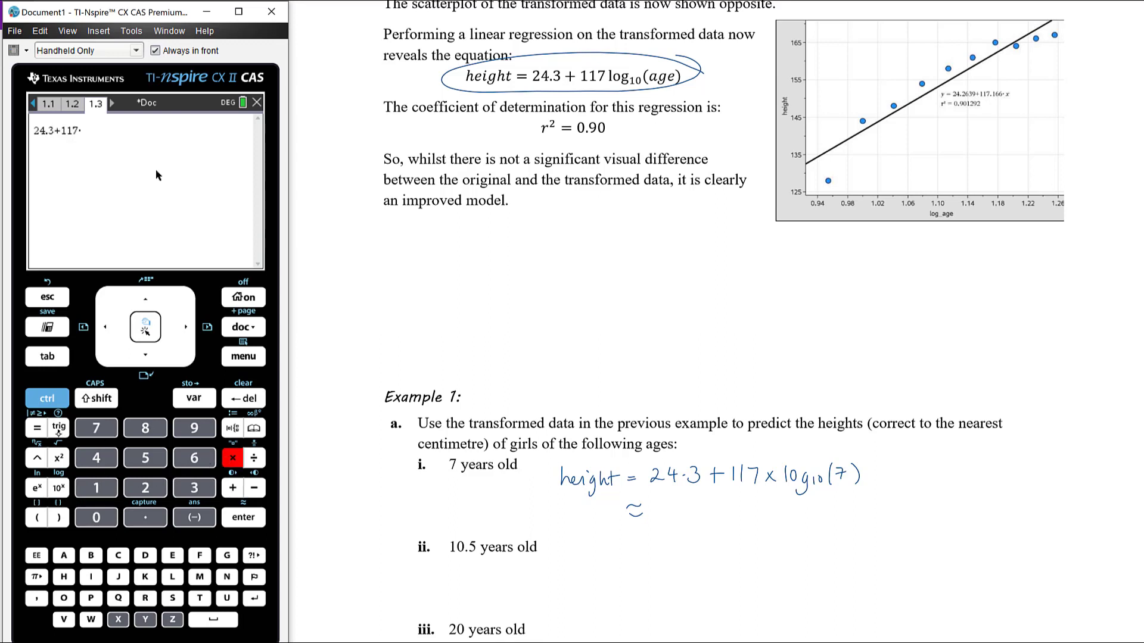
pyautogui.hotkey('ctrl', 't')
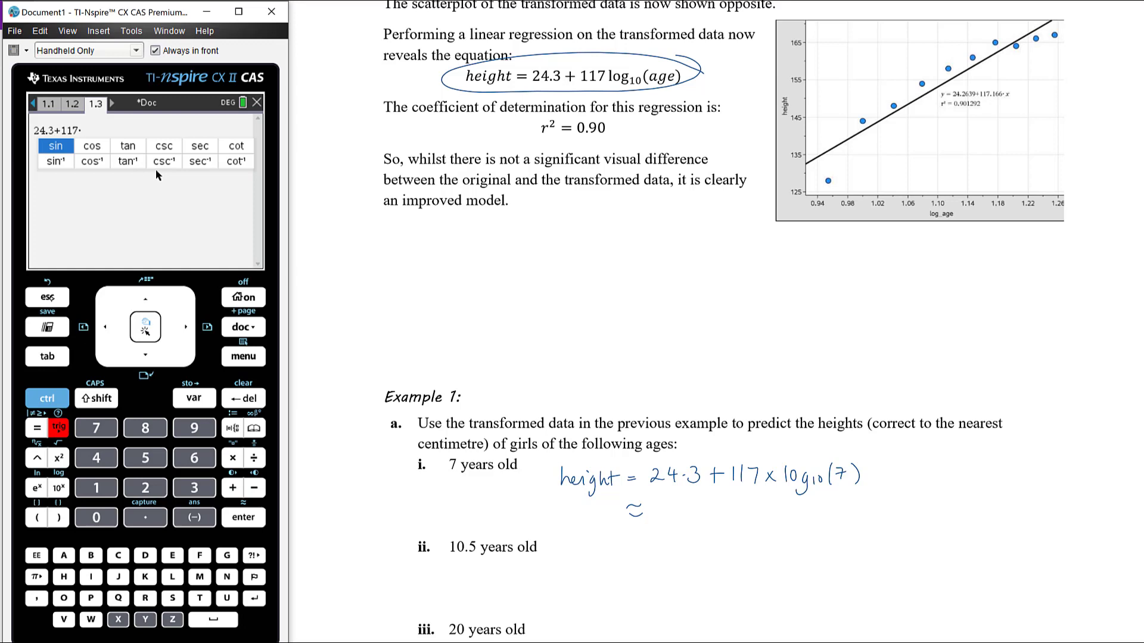
pyautogui.press('Escape')
# Complete the expression with log10(7), evaluate to 123.17647, and ink ≈ 123 cm.
pyautogui.hotkey('ctrl', 'l')
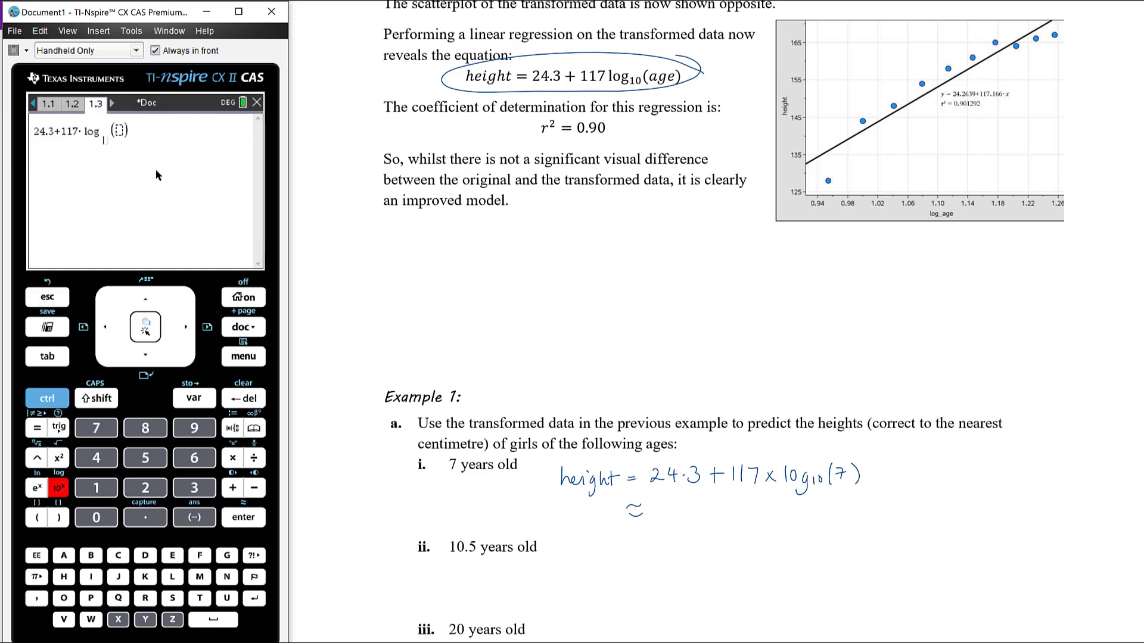
pyautogui.write('0')
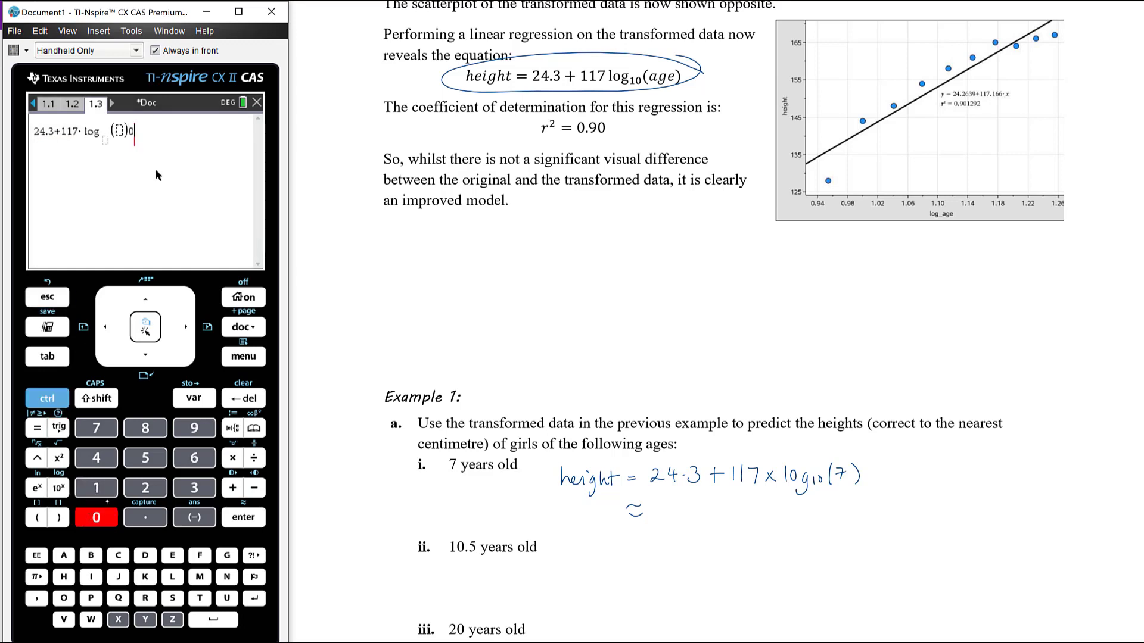
pyautogui.press('BackSpace')
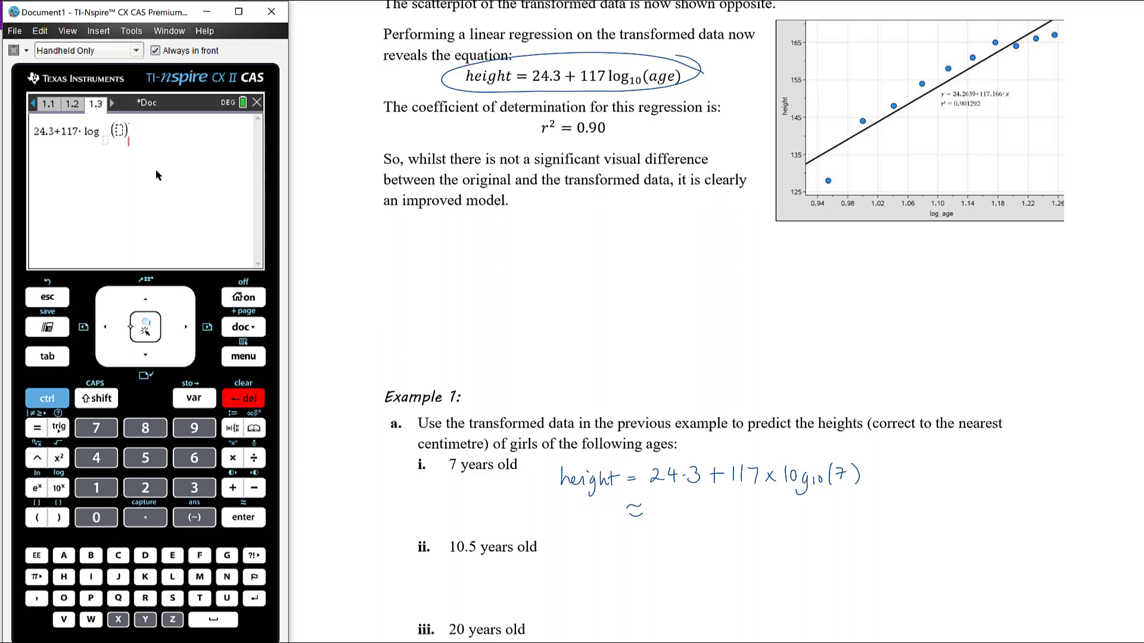
pyautogui.press('Left')
pyautogui.press('Right')
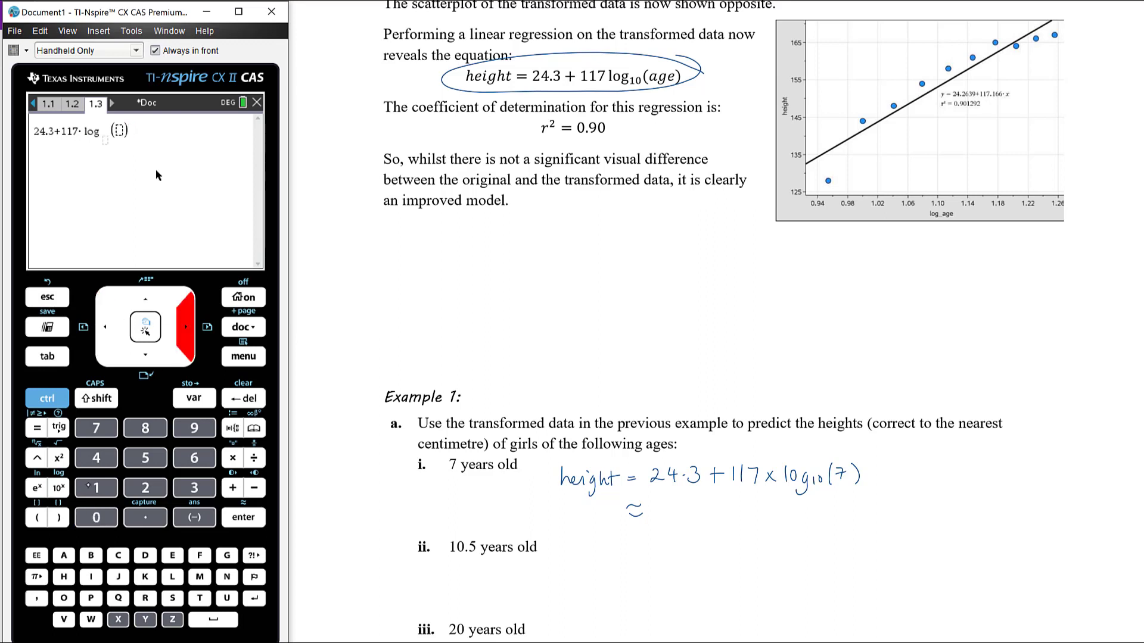
pyautogui.write('10')
pyautogui.press('Tab')
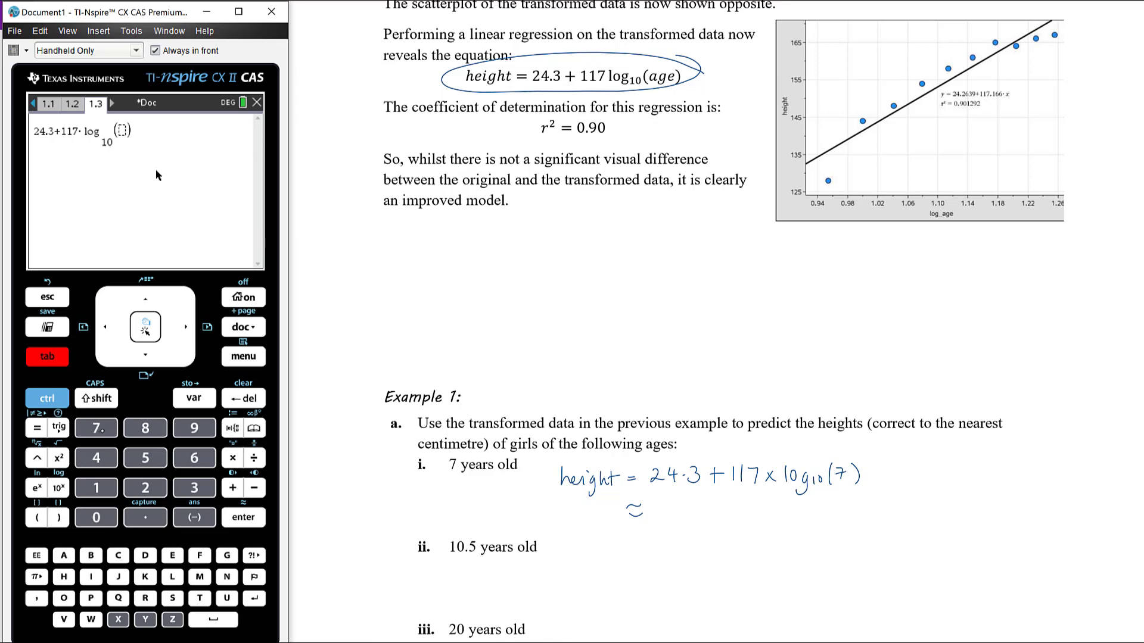
pyautogui.write('7')
pyautogui.press('Return')
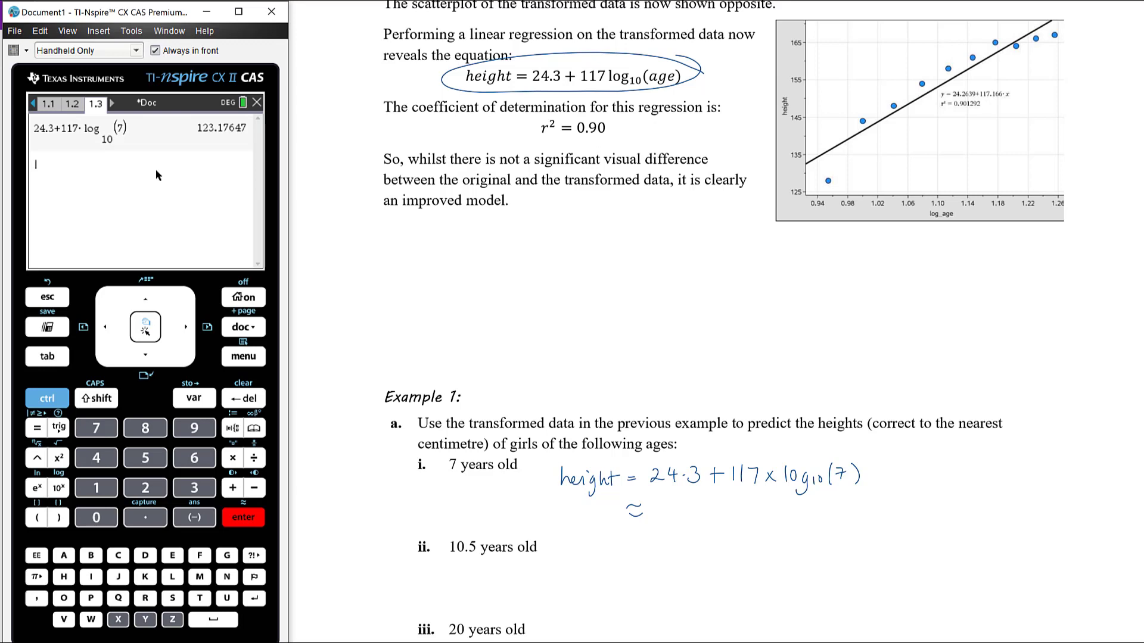
pyautogui.moveTo(658, 501); pyautogui.dragTo(657, 516)
pyautogui.moveTo(663, 506); pyautogui.dragTo(722, 511)
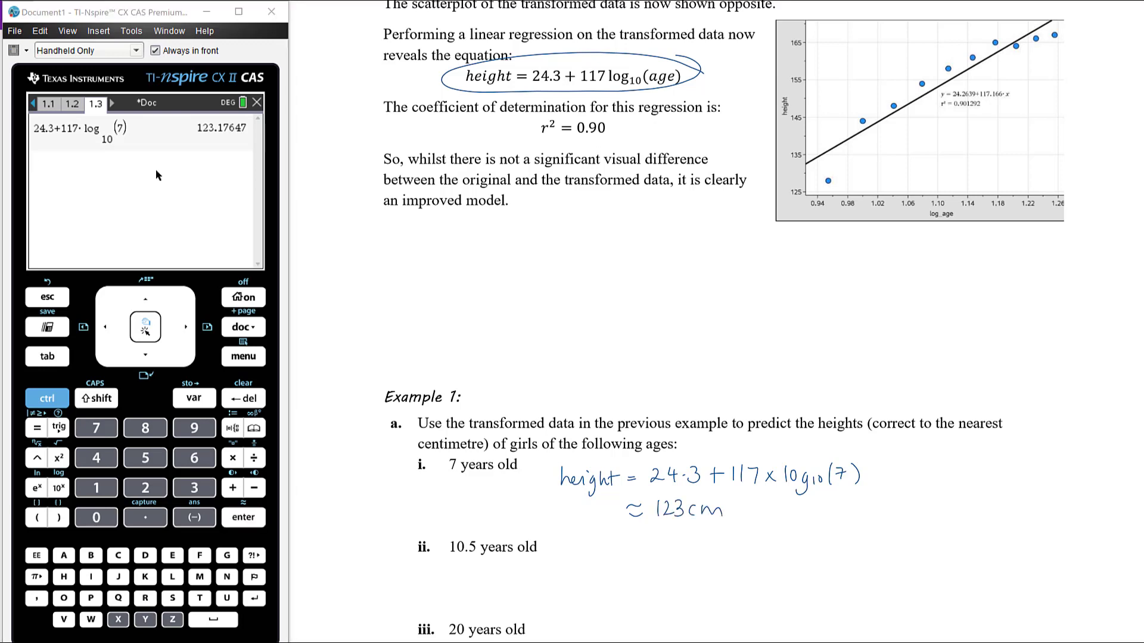
# Handwrite height = 24.3 + 117 × log10(10.5) beside question ii.
pyautogui.scroll(-1, 715, 321)
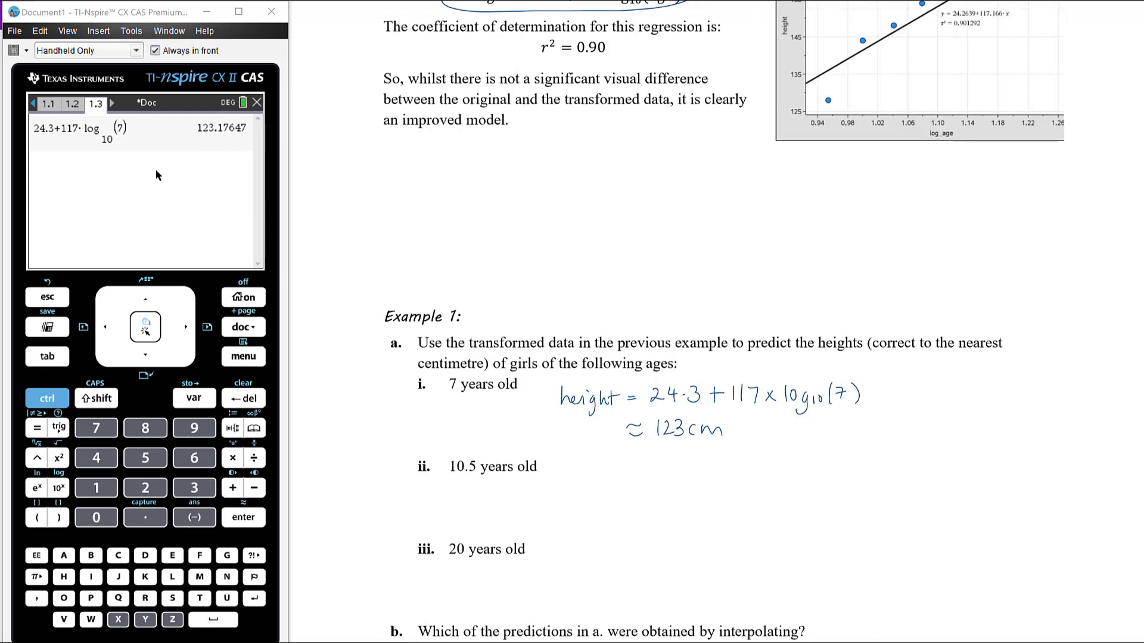
pyautogui.moveTo(552, 479)
pyautogui.mouseDown()
pyautogui.moveTo(554, 499)
pyautogui.moveTo(610, 497)
pyautogui.mouseUp()
pyautogui.moveTo(606, 487); pyautogui.dragTo(672, 489)
pyautogui.moveTo(669, 481)
pyautogui.mouseDown()
pyautogui.moveTo(669, 497)
pyautogui.moveTo(680, 494)
pyautogui.mouseUp()
pyautogui.moveTo(689, 482)
pyautogui.mouseDown()
pyautogui.moveTo(690, 497)
pyautogui.moveTo(712, 495)
pyautogui.mouseUp()
pyautogui.moveTo(707, 489)
pyautogui.mouseDown()
pyautogui.moveTo(741, 494)
pyautogui.moveTo(742, 479)
pyautogui.moveTo(749, 495)
pyautogui.moveTo(774, 494)
pyautogui.mouseUp()
pyautogui.moveTo(775, 483)
pyautogui.mouseDown()
pyautogui.moveTo(765, 494)
pyautogui.moveTo(795, 479)
pyautogui.moveTo(798, 505)
pyautogui.mouseUp()
pyautogui.moveTo(830, 466)
pyautogui.mouseDown()
pyautogui.moveTo(827, 498)
pyautogui.moveTo(835, 493)
pyautogui.mouseUp()
pyautogui.moveTo(840, 476); pyautogui.dragTo(858, 492)
pyautogui.moveTo(870, 469); pyautogui.dragTo(871, 499)
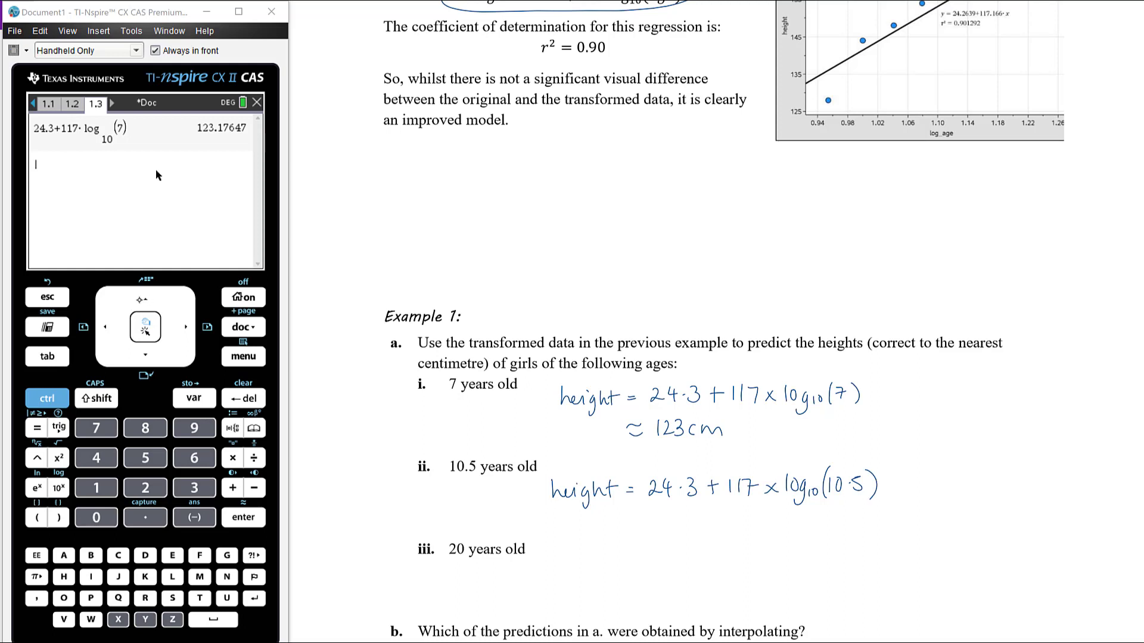
# Recall the previous calculation, change 7 to 10.5, and evaluate to 143.77915.
pyautogui.press('Up')
pyautogui.press('Return')
pyautogui.press('Left')
pyautogui.press('BackSpace')
pyautogui.write('10.5')
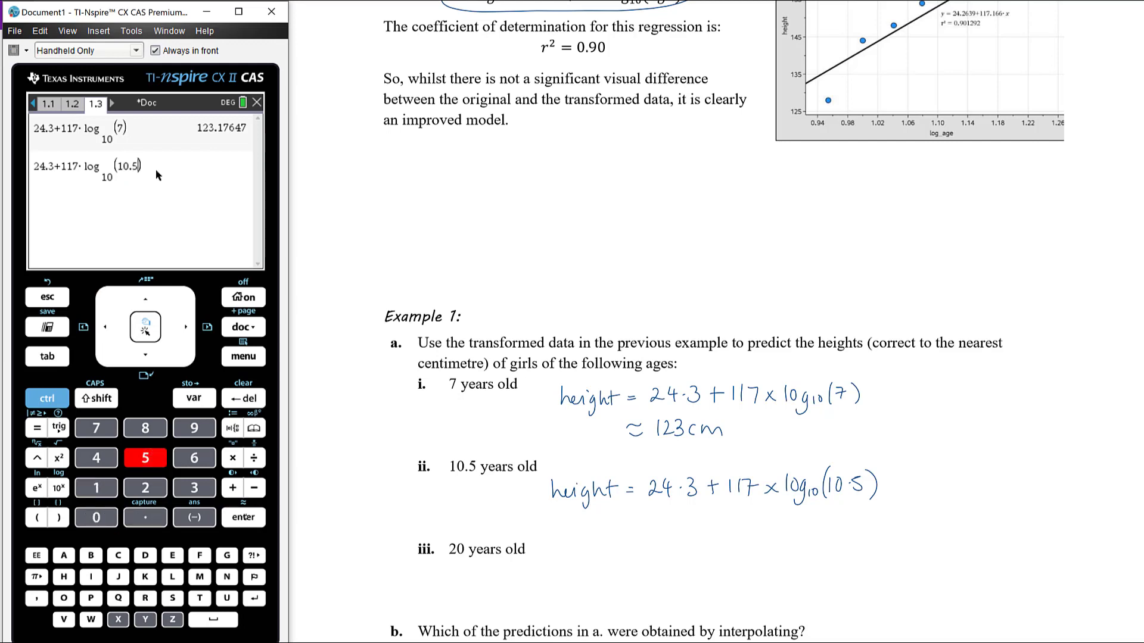
pyautogui.press('Return')
# Write ≈ 144 cm under the 10.5-year formula, correcting the first digit stroke.
pyautogui.moveTo(622, 514); pyautogui.dragTo(667, 516)
pyautogui.moveTo(664, 507); pyautogui.dragTo(670, 524)
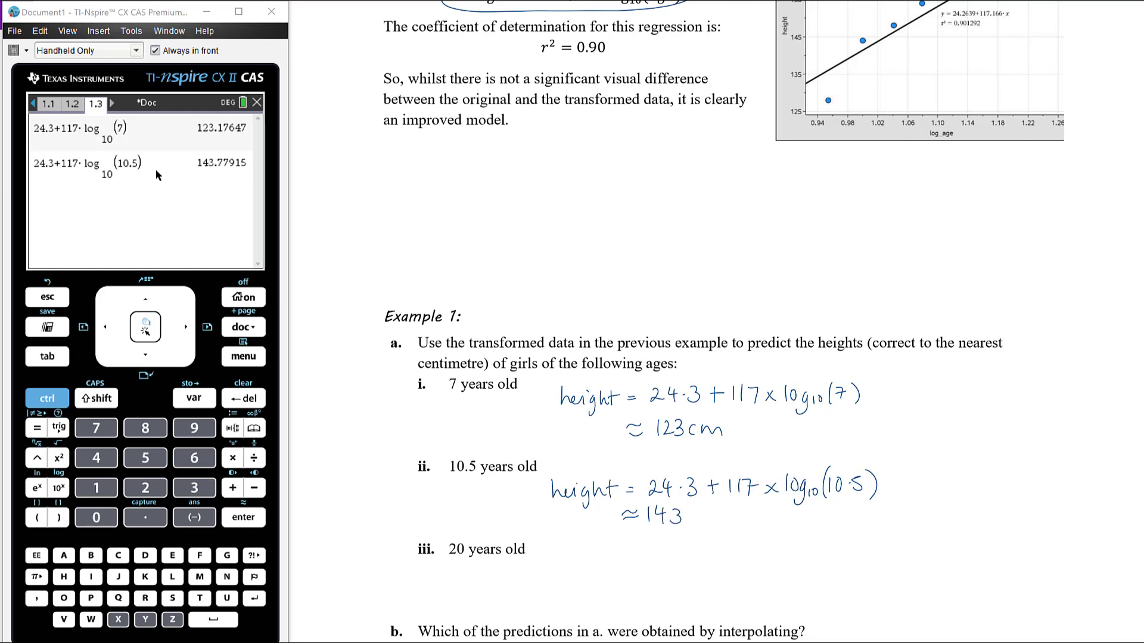
pyautogui.hotkey('ctrl', 'z')
pyautogui.moveTo(671, 515)
pyautogui.mouseDown()
pyautogui.moveTo(685, 507)
pyautogui.moveTo(701, 527)
pyautogui.mouseUp()
pyautogui.moveTo(707, 527); pyautogui.dragTo(727, 525)
pyautogui.scroll(-1, 703, 322)
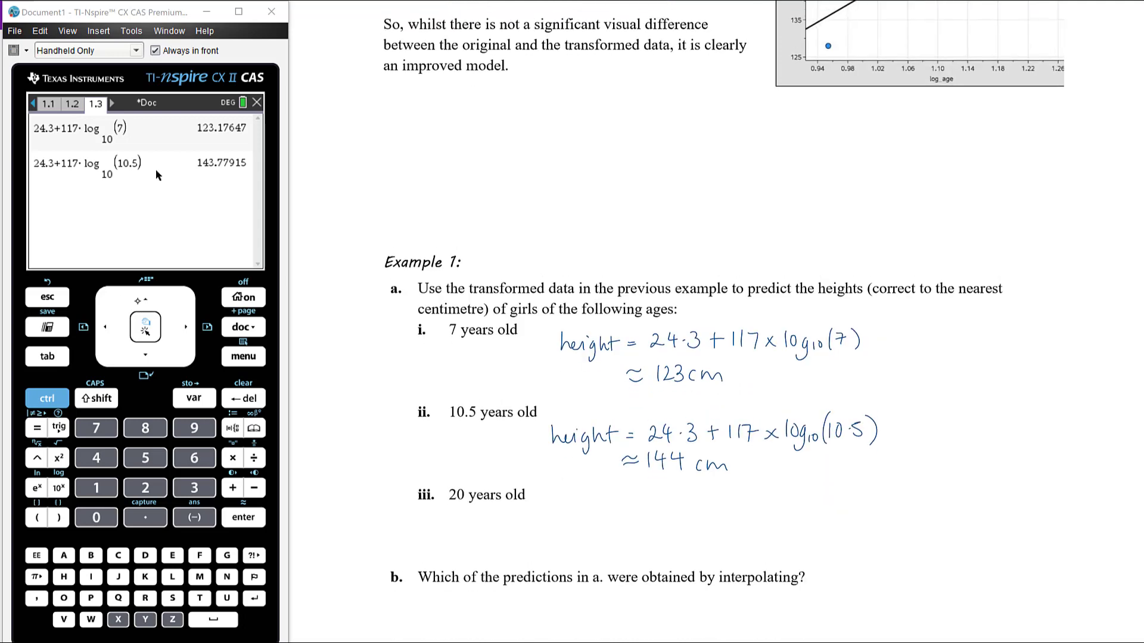
pyautogui.press('Up')
# Recall the 10.5 entry and begin handwriting height = 24 beside question iii.
pyautogui.press('Return')
pyautogui.moveTo(546, 503); pyautogui.dragTo(561, 520)
pyautogui.moveTo(564, 512)
pyautogui.mouseDown()
pyautogui.moveTo(577, 523)
pyautogui.moveTo(571, 537)
pyautogui.mouseUp()
pyautogui.moveTo(584, 504); pyautogui.dragTo(596, 523)
pyautogui.moveTo(591, 511); pyautogui.dragTo(621, 511)
pyautogui.moveTo(612, 518); pyautogui.dragTo(622, 517)
pyautogui.moveTo(639, 507)
pyautogui.mouseDown()
pyautogui.moveTo(647, 521)
pyautogui.moveTo(700, 522)
pyautogui.mouseUp()
# Complete the handwritten formula with .3 + 117 × log10(20) and an approximation sign.
pyautogui.moveTo(696, 513); pyautogui.dragTo(742, 522)
pyautogui.moveTo(737, 514); pyautogui.dragTo(761, 522)
pyautogui.moveTo(762, 510)
pyautogui.mouseDown()
pyautogui.moveTo(755, 522)
pyautogui.moveTo(782, 514)
pyautogui.moveTo(790, 535)
pyautogui.moveTo(809, 524)
pyautogui.mouseUp()
pyautogui.moveTo(814, 516); pyautogui.dragTo(821, 527)
pyautogui.moveTo(829, 507); pyautogui.dragTo(841, 518)
pyautogui.moveTo(848, 507); pyautogui.dragTo(858, 524)
pyautogui.moveTo(615, 542); pyautogui.dragTo(627, 547)
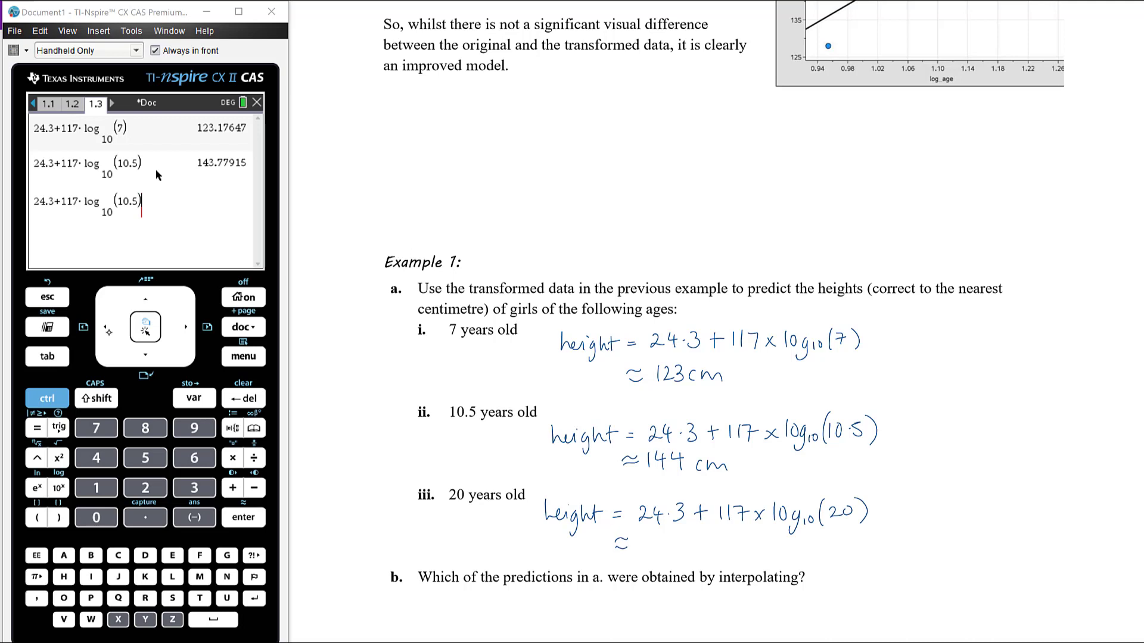
# Change the argument to 20, evaluate to 176.52051, and ink ≈ 177 cm.
pyautogui.press('Left')
pyautogui.press('BackSpace')
pyautogui.press('BackSpace')
pyautogui.press('BackSpace')
pyautogui.press('BackSpace')
pyautogui.write('20')
pyautogui.press('Return')
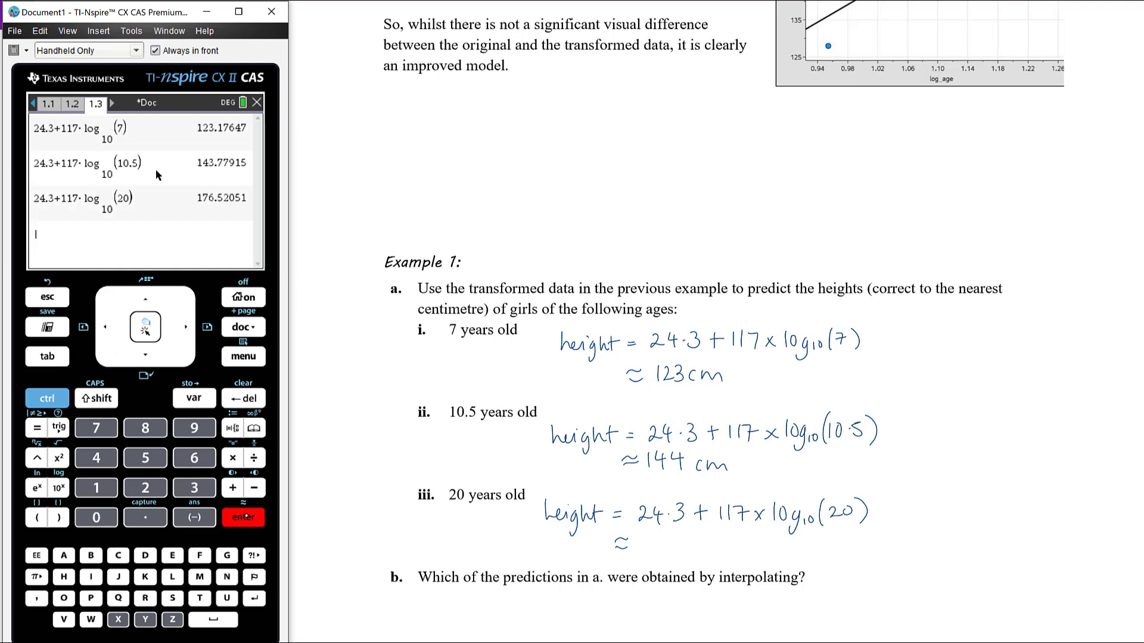
pyautogui.moveTo(649, 536); pyautogui.dragTo(648, 552)
pyautogui.moveTo(655, 535)
pyautogui.mouseDown()
pyautogui.moveTo(659, 550)
pyautogui.moveTo(727, 551)
pyautogui.mouseUp()
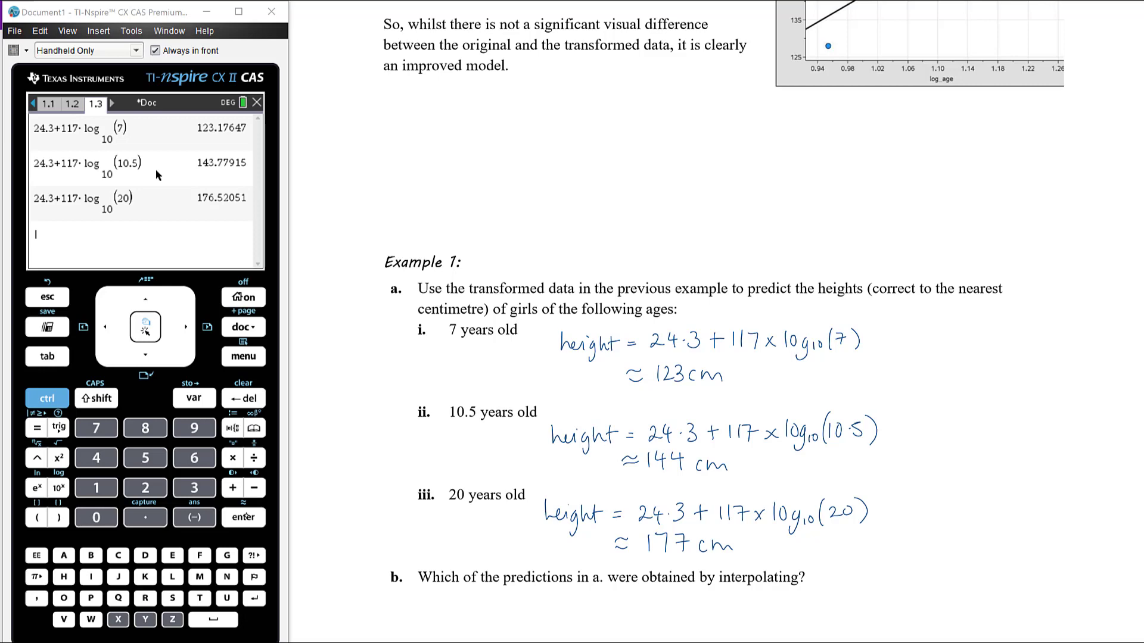
pyautogui.scroll(7, 724, 322)
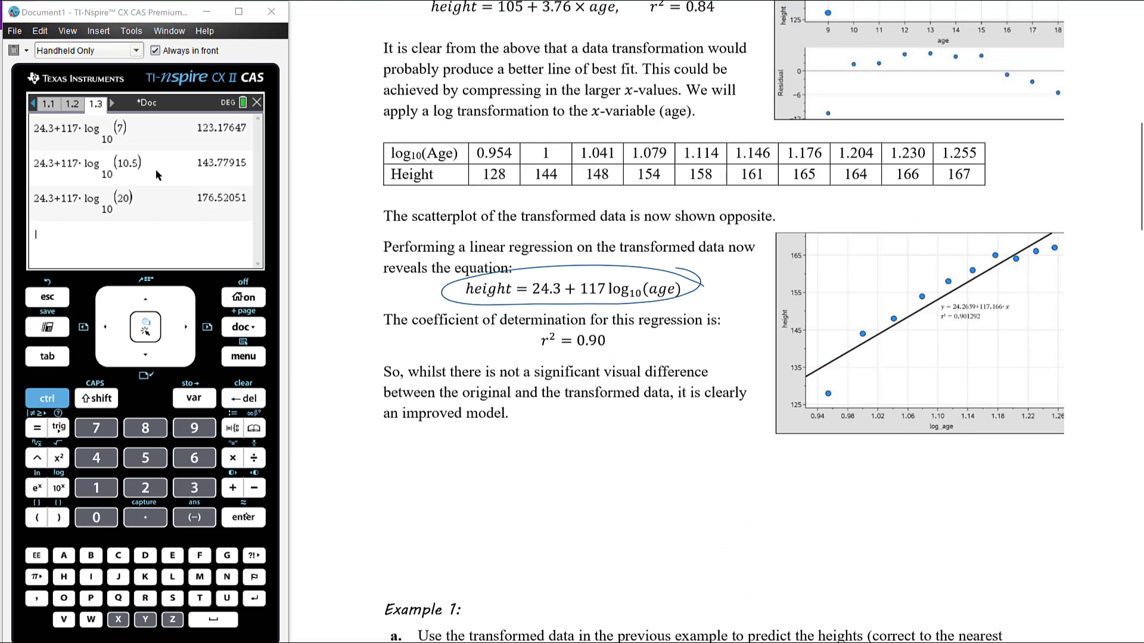
pyautogui.scroll(6, 724, 322)
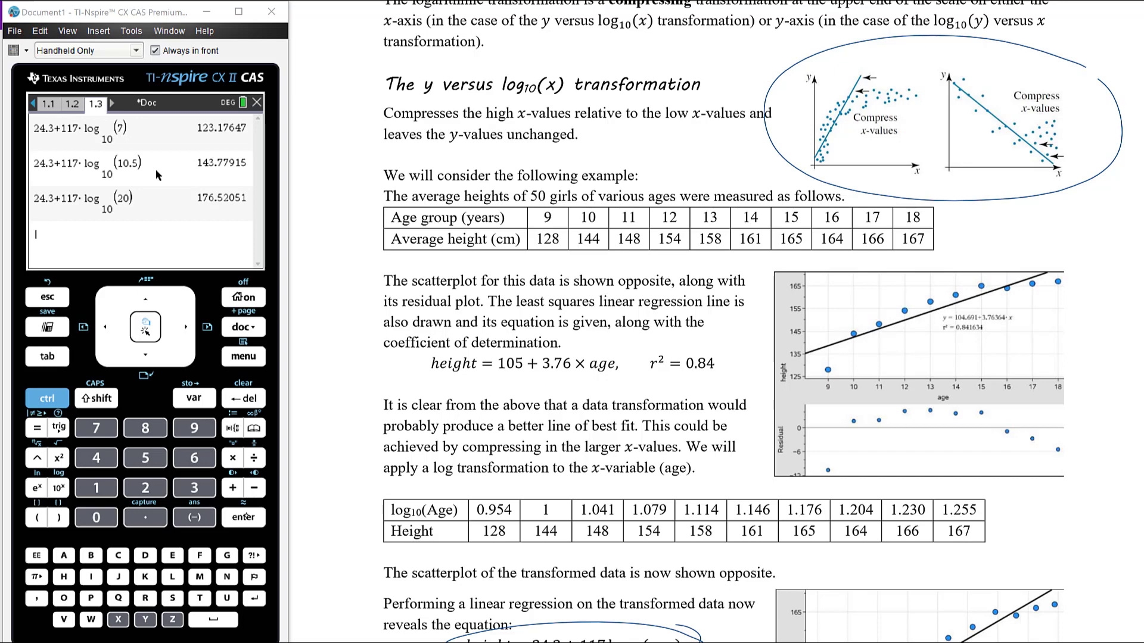
pyautogui.scroll(-9, 715, 358)
pyautogui.scroll(8, 715, 322)
pyautogui.scroll(-8, 751, 321)
pyautogui.scroll(-2, 715, 322)
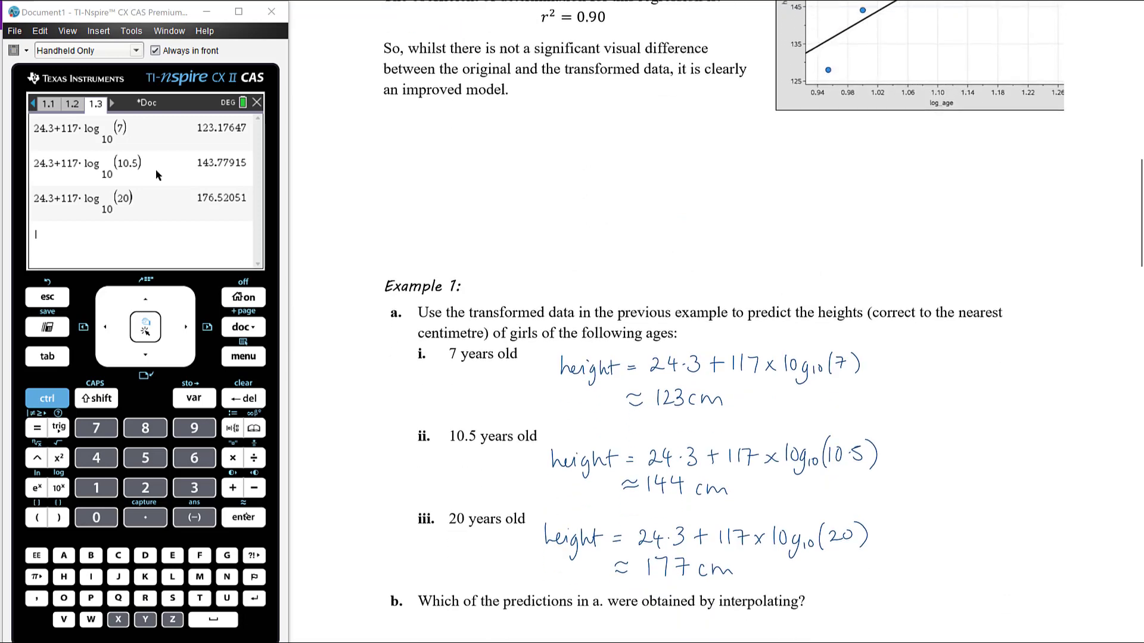
pyautogui.scroll(-1, 715, 321)
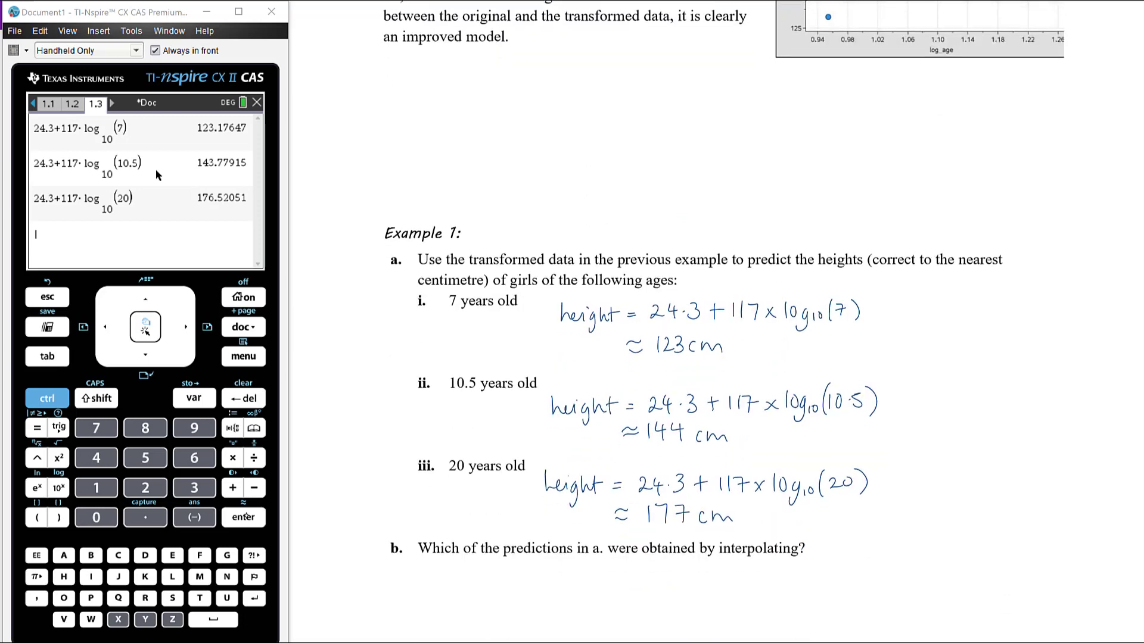
# Start writing '10.5 years' under question b, then undo that attempt.
pyautogui.moveTo(463, 579); pyautogui.dragTo(463, 596)
pyautogui.moveTo(474, 577); pyautogui.dragTo(505, 608)
pyautogui.click(480, 591)
pyautogui.moveTo(515, 591); pyautogui.dragTo(572, 587)
pyautogui.hotkey('ctrl', 'z')
pyautogui.hotkey('ctrl', 'z')
pyautogui.hotkey('ctrl', 'z')
pyautogui.hotkey('ctrl', 'z')
pyautogui.hotkey('ctrl', 'z')
pyautogui.hotkey('ctrl', 'z')
pyautogui.hotkey('ctrl', 'z')
pyautogui.hotkey('ctrl', 'z')
pyautogui.hotkey('ctrl', 'z')
pyautogui.hotkey('ctrl', 'z')
# Handwrite 'The prediction for 10.5 years' below question b.
pyautogui.moveTo(438, 577); pyautogui.dragTo(451, 597)
pyautogui.moveTo(452, 591); pyautogui.dragTo(468, 598)
pyautogui.moveTo(476, 582)
pyautogui.mouseDown()
pyautogui.moveTo(530, 582)
pyautogui.moveTo(554, 593)
pyautogui.moveTo(591, 574)
pyautogui.moveTo(583, 603)
pyautogui.mouseUp()
pyautogui.moveTo(579, 587); pyautogui.dragTo(609, 585)
pyautogui.moveTo(627, 577)
pyautogui.mouseDown()
pyautogui.moveTo(627, 593)
pyautogui.moveTo(635, 579)
pyautogui.mouseUp()
pyautogui.moveTo(645, 585)
pyautogui.mouseDown()
pyautogui.moveTo(684, 582)
pyautogui.moveTo(679, 603)
pyautogui.moveTo(695, 581)
pyautogui.moveTo(717, 581)
pyautogui.mouseUp()
pyautogui.moveTo(722, 581)
pyautogui.mouseDown()
pyautogui.moveTo(717, 594)
pyautogui.moveTo(752, 592)
pyautogui.moveTo(756, 579)
pyautogui.moveTo(765, 591)
pyautogui.mouseUp()
# Finish the answer with 'with an interpolation.'.
pyautogui.moveTo(770, 572)
pyautogui.mouseDown()
pyautogui.moveTo(772, 592)
pyautogui.moveTo(788, 592)
pyautogui.mouseUp()
pyautogui.moveTo(805, 581)
pyautogui.mouseDown()
pyautogui.moveTo(799, 590)
pyautogui.moveTo(843, 590)
pyautogui.mouseUp()
pyautogui.moveTo(847, 583); pyautogui.dragTo(880, 578)
pyautogui.moveTo(883, 581); pyautogui.dragTo(897, 595)
pyautogui.moveTo(896, 581); pyautogui.dragTo(911, 578)
pyautogui.moveTo(922, 566)
pyautogui.mouseDown()
pyautogui.moveTo(921, 588)
pyautogui.moveTo(935, 585)
pyautogui.mouseUp()
pyautogui.moveTo(940, 563)
pyautogui.mouseDown()
pyautogui.moveTo(941, 580)
pyautogui.moveTo(949, 574)
pyautogui.mouseUp()
pyautogui.moveTo(953, 576); pyautogui.dragTo(957, 576)
pyautogui.moveTo(964, 583); pyautogui.dragTo(978, 585)
pyautogui.moveTo(985, 583); pyautogui.dragTo(986, 584)
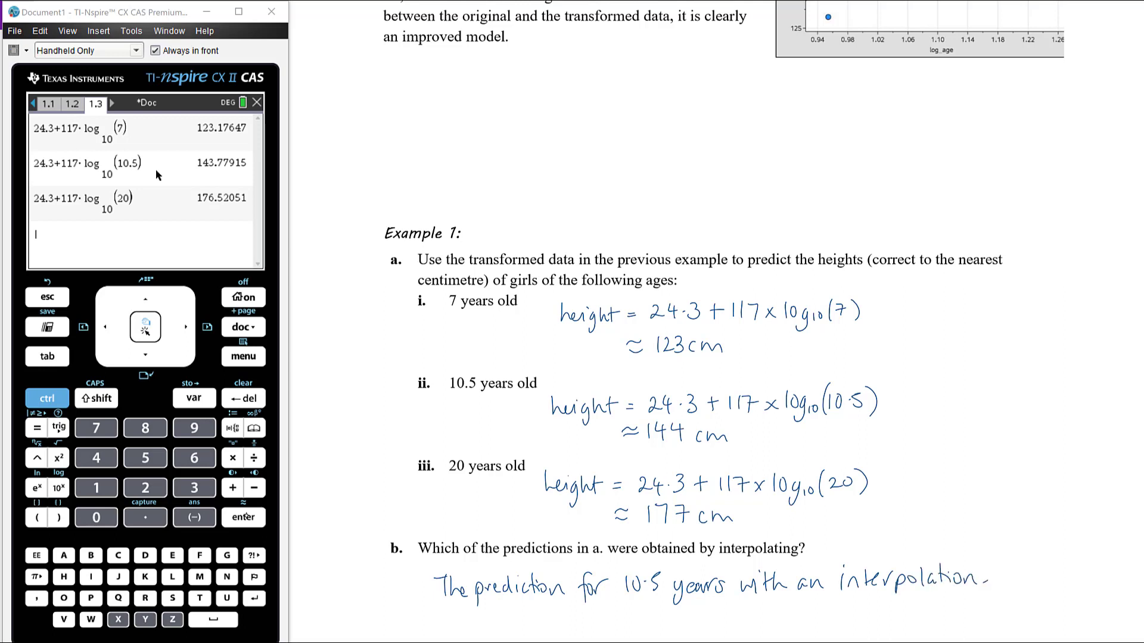